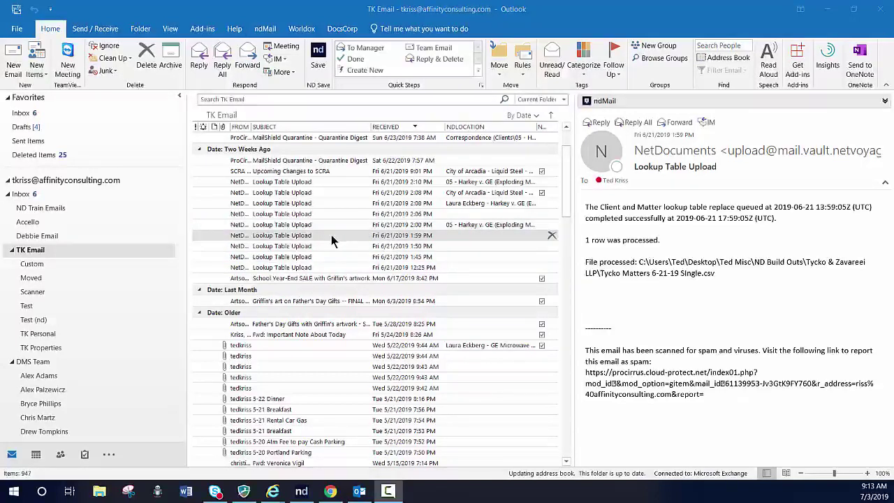
# - Start saving the selected 1:59 PM Lookup Table Upload email to NetDocuments and move the save dialog aside
pyautogui.click(317, 52)
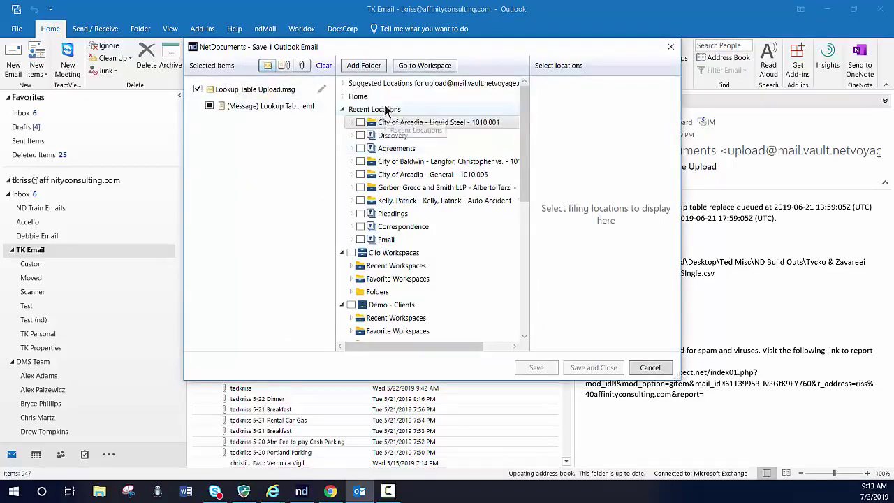
pyautogui.moveTo(419, 47); pyautogui.dragTo(248, 57)
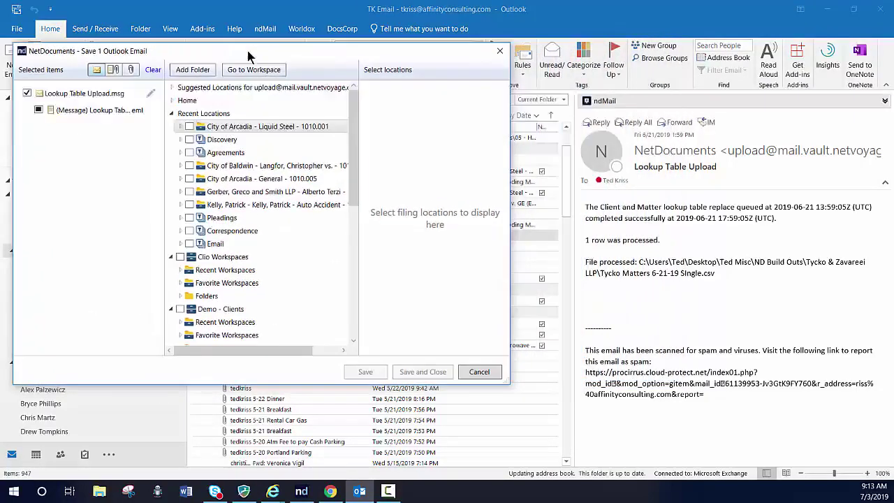
pyautogui.click(204, 127)
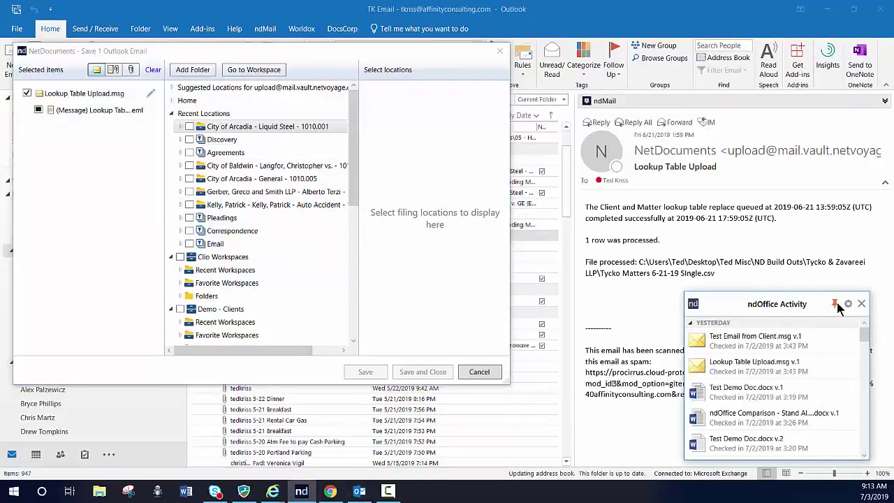
# - Open the ndOffice settings and examine the default navigation locations for Outlook
pyautogui.click(849, 305)
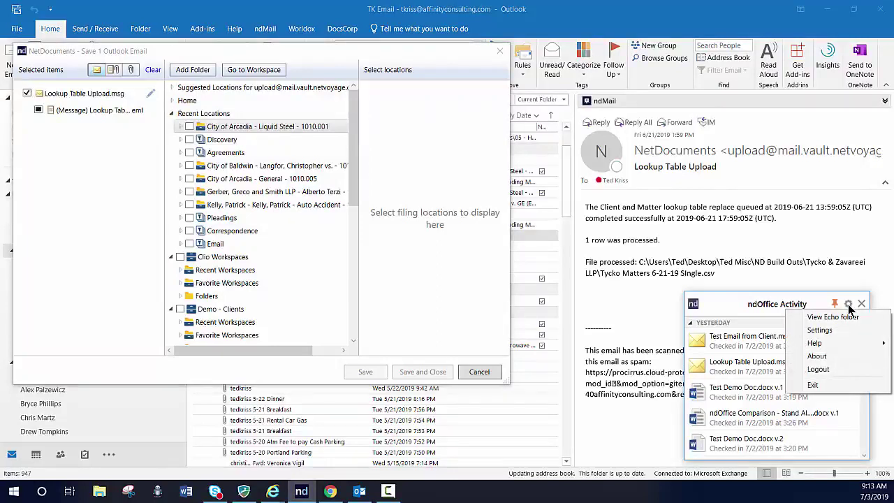
pyautogui.click(823, 332)
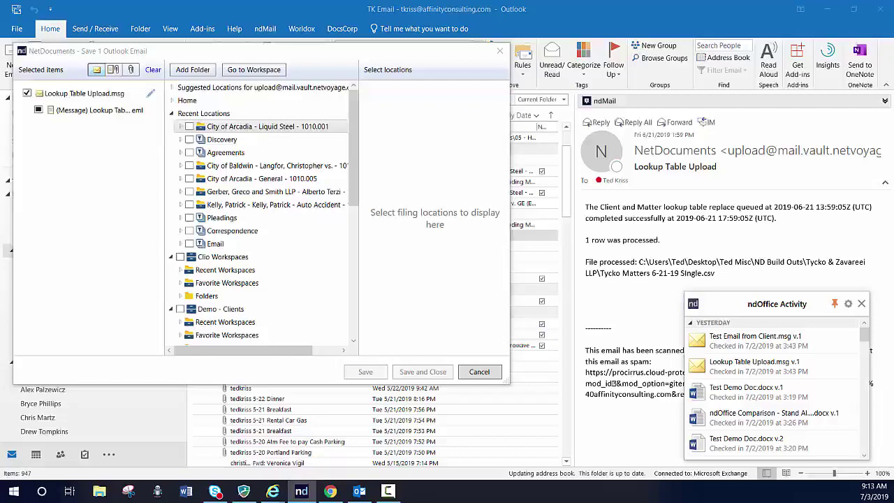
pyautogui.moveTo(113, 115); pyautogui.dragTo(789, 222)
pyautogui.click(825, 254)
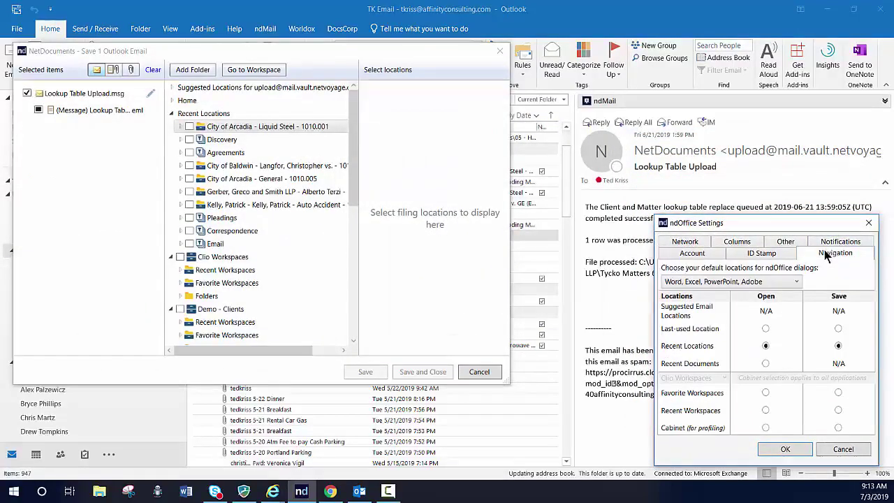
pyautogui.click(681, 283)
pyautogui.click(687, 307)
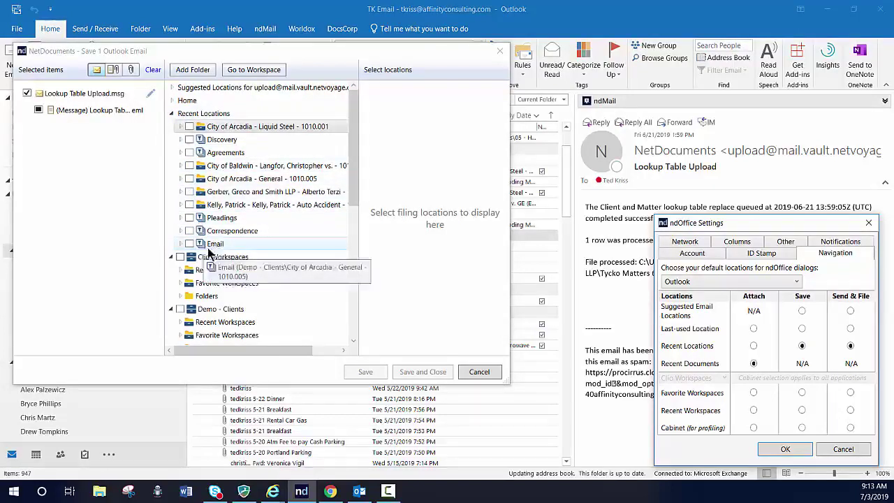
# - Compare the default locations for Word, Excel, PowerPoint, Adobe with those for Outlook, and dismiss the ndOffice settings without saving
pyautogui.click(754, 362)
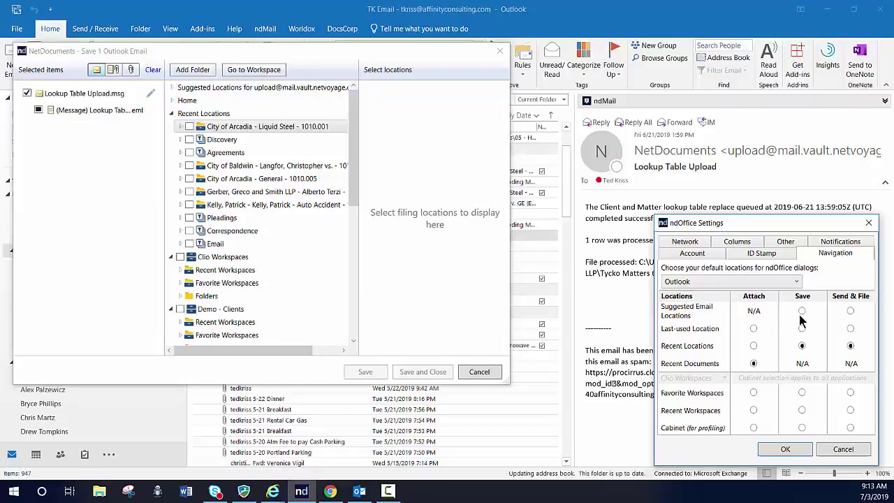
pyautogui.click(754, 282)
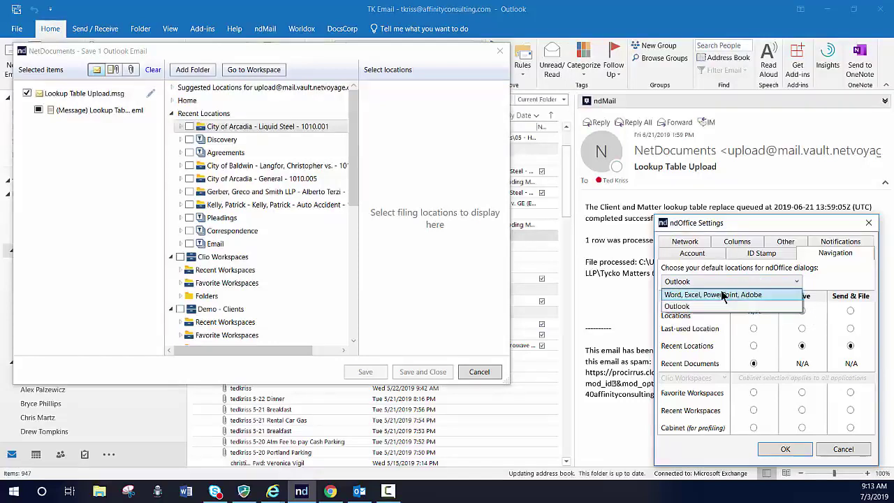
pyautogui.click(720, 295)
pyautogui.click(756, 281)
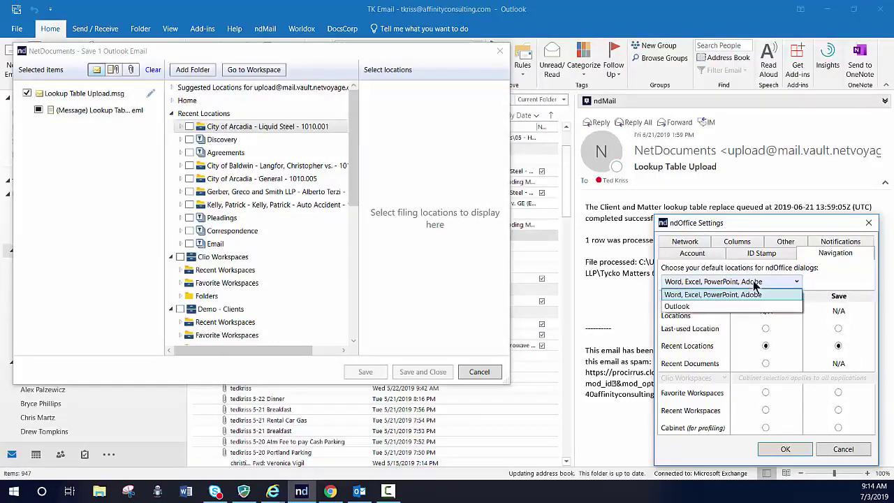
pyautogui.click(753, 305)
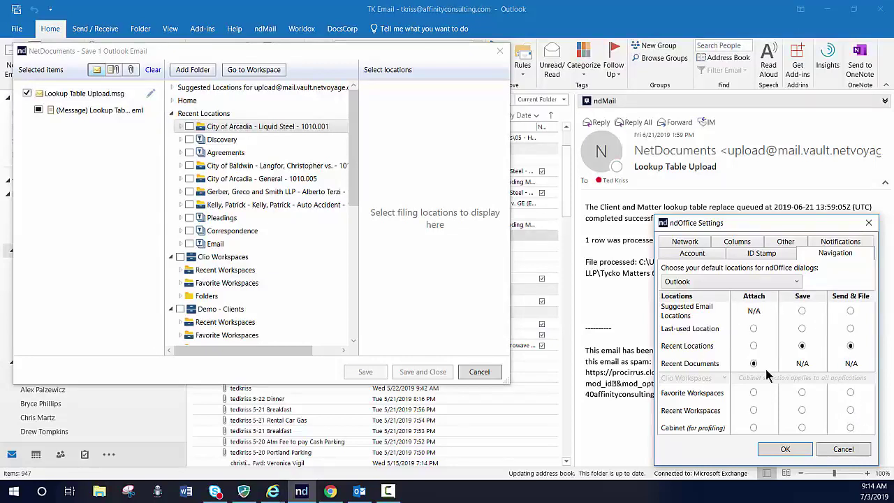
pyautogui.click(843, 450)
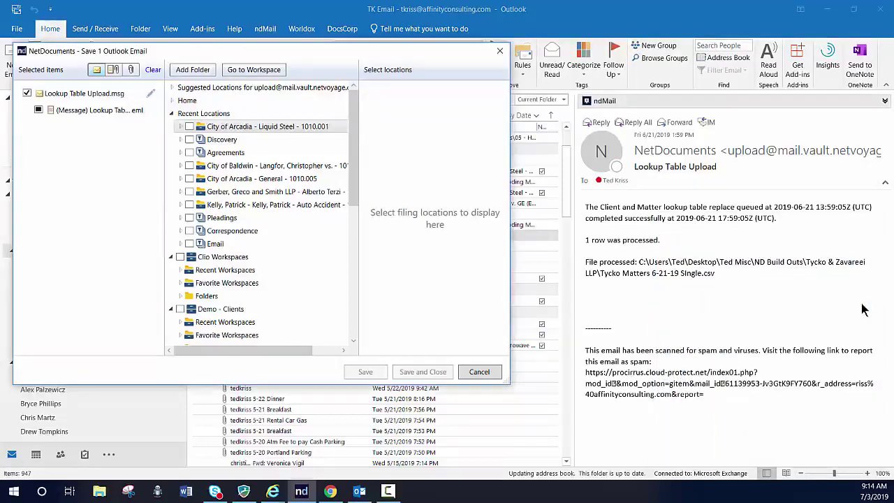
# - File the email in the City of Arcadia - Liquid Steel workspace and close the save dialog
pyautogui.click(189, 127)
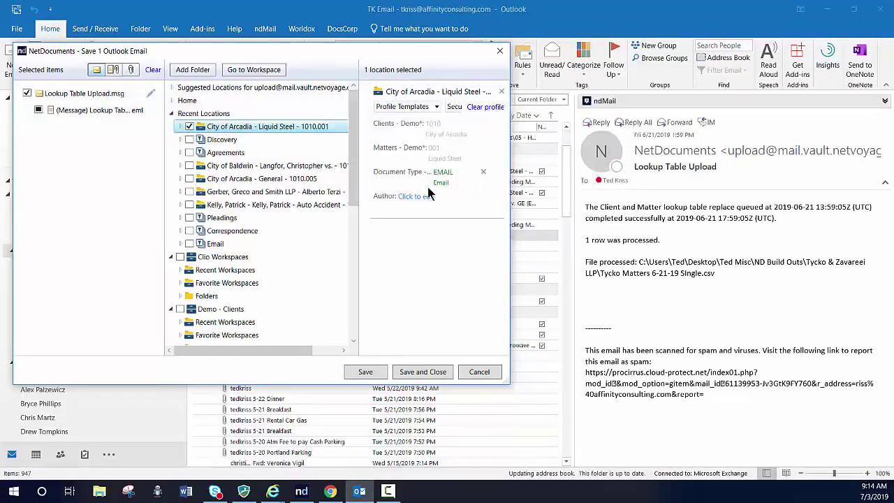
pyautogui.click(431, 372)
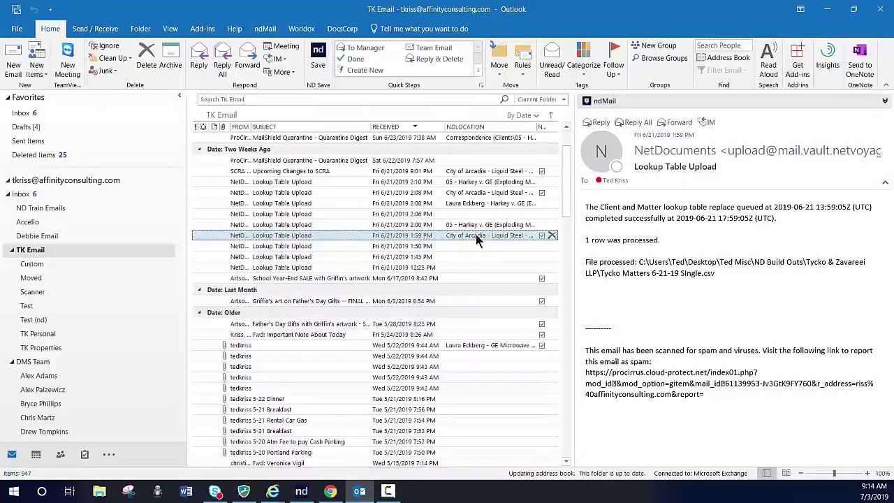
# - Save the 1:50 PM Lookup Table Upload email as "Change of Email" in the City of Arcadia - Liquid Steel workspace
pyautogui.click(453, 244)
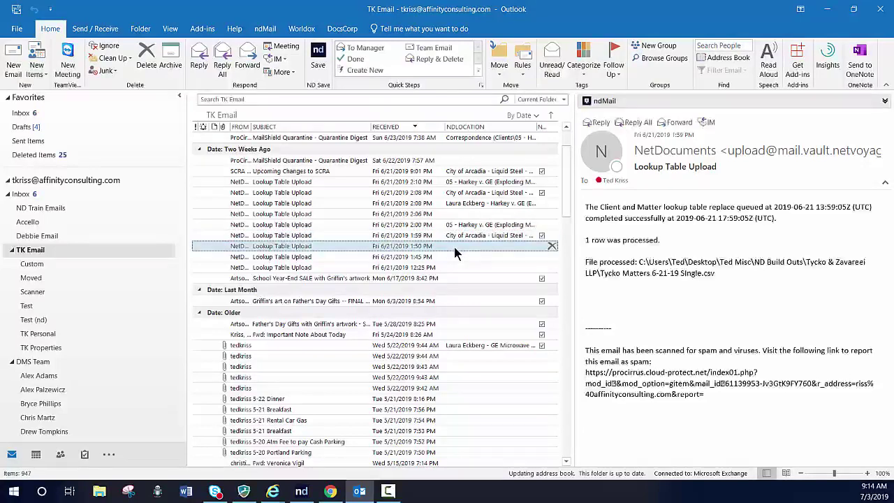
pyautogui.click(317, 52)
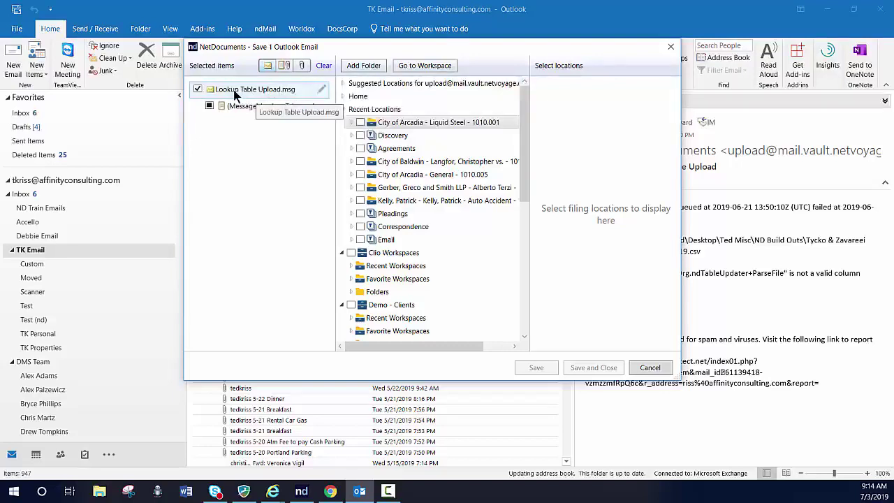
pyautogui.click(322, 90)
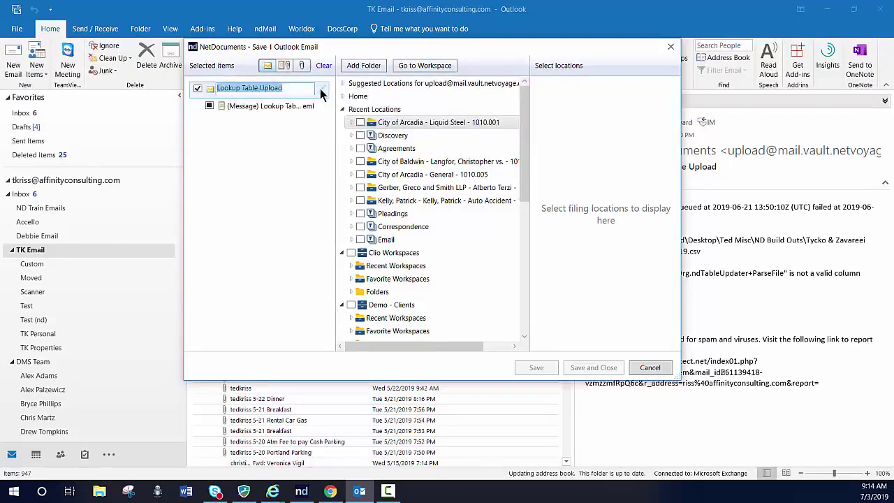
pyautogui.write('Change of Email')
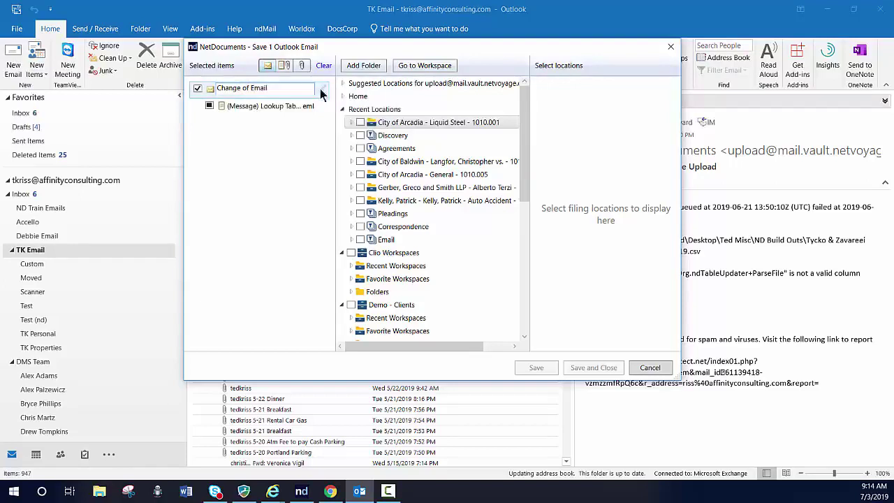
pyautogui.press('Return')
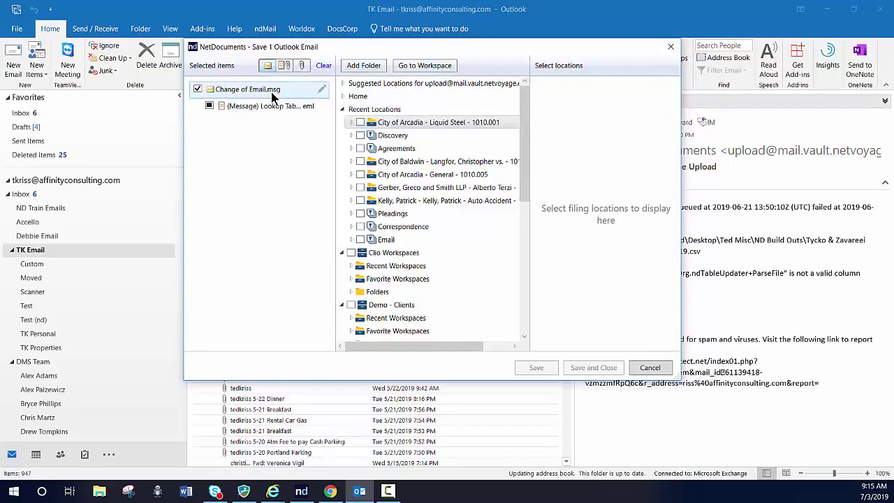
pyautogui.click(360, 122)
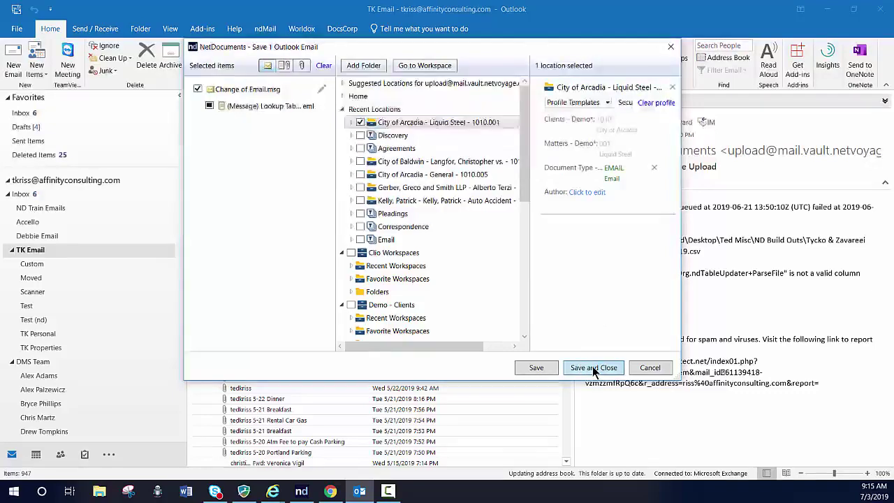
pyautogui.click(592, 366)
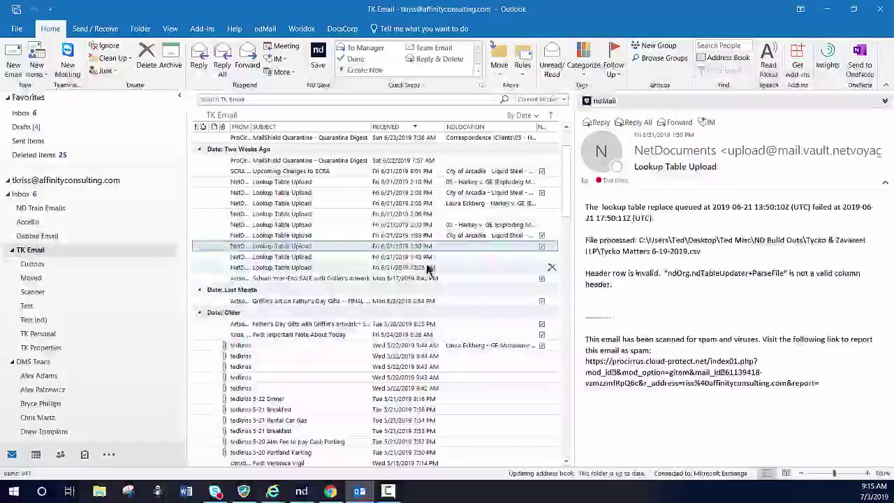
# - Start saving the 1:45 PM and 12:25 PM Lookup Table Upload emails together to NetDocuments, renaming them Email1 and Email2
pyautogui.click(266, 260)
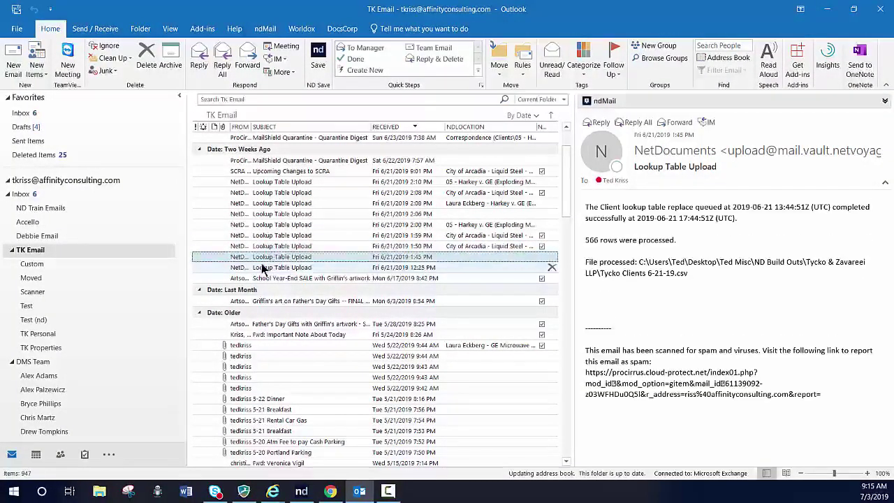
pyautogui.click(279, 268)
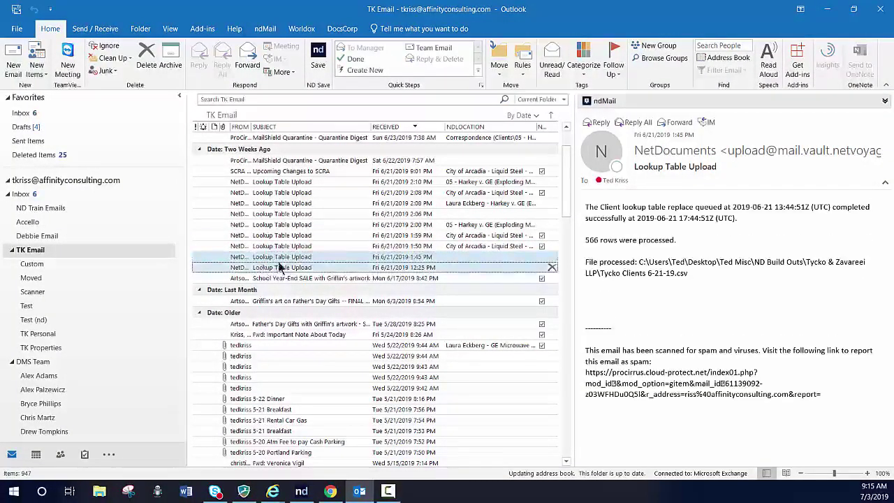
pyautogui.click(319, 56)
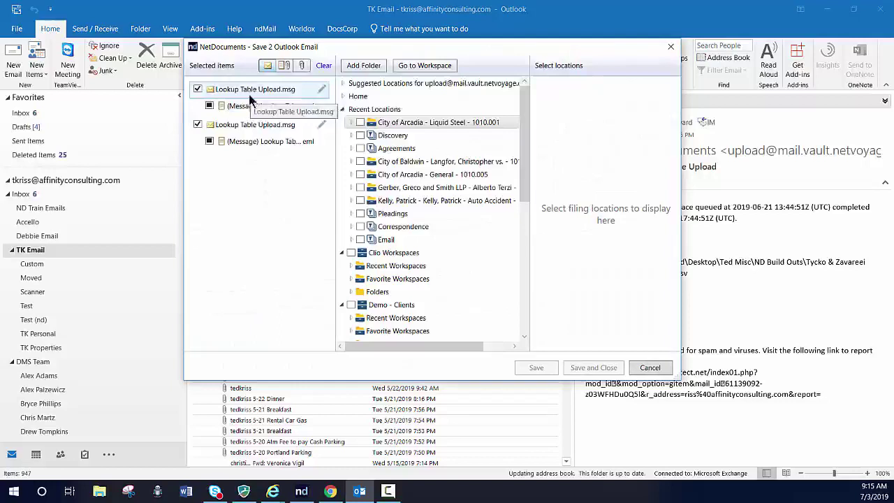
pyautogui.click(322, 88)
pyautogui.write('Email1')
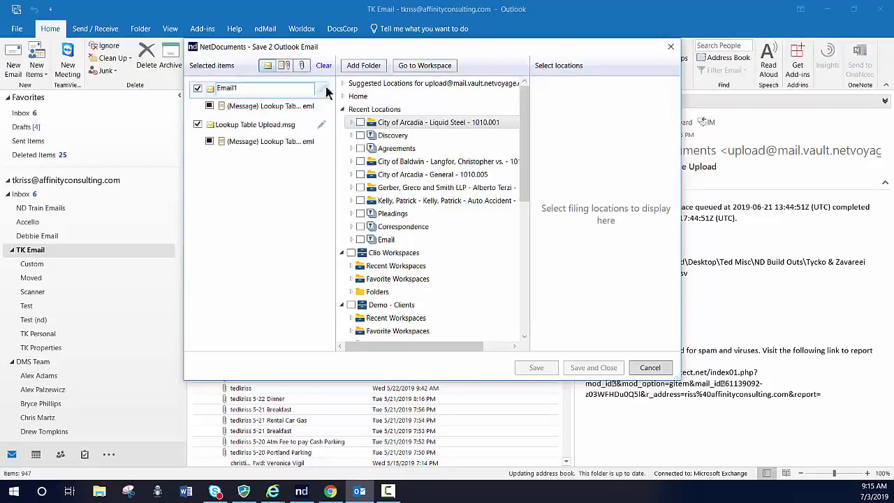
pyautogui.press('Return')
pyautogui.click(319, 123)
pyautogui.write('Ema')
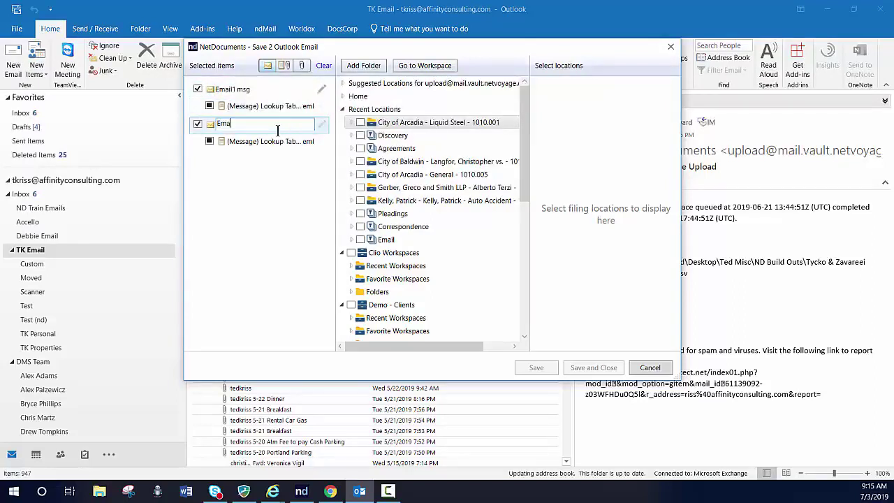
pyautogui.write('il2')
pyautogui.press('Return')
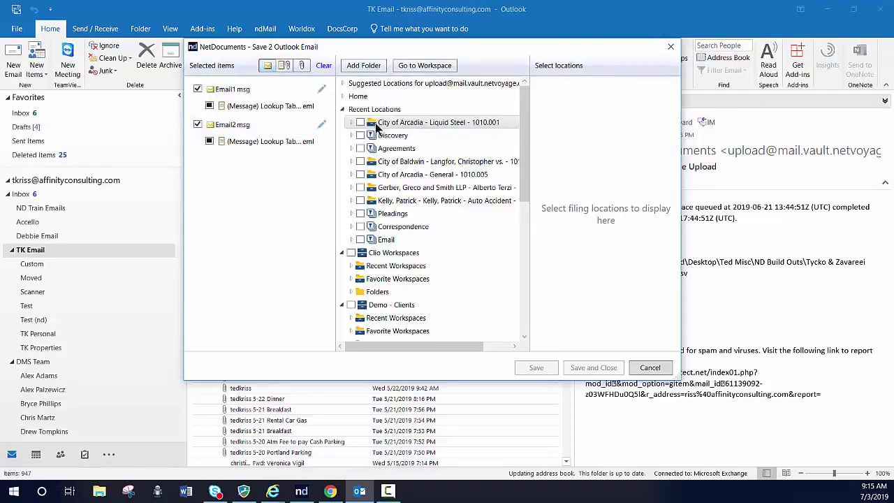
# - File both emails in the City of Arcadia - Liquid Steel and City of Baldwin workspaces and close the save dialog
pyautogui.click(361, 122)
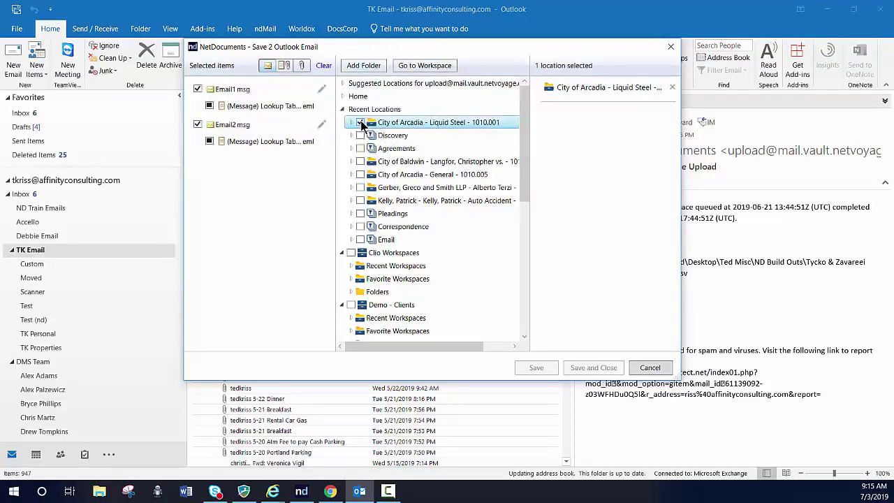
pyautogui.click(361, 162)
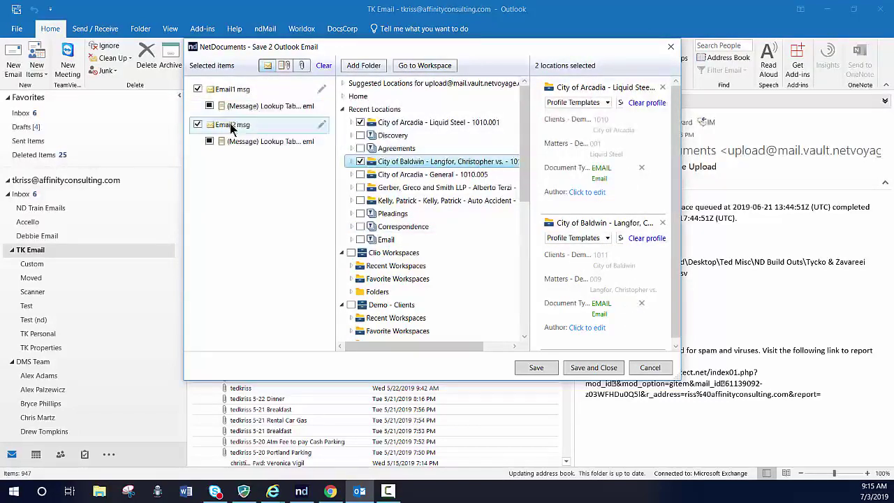
pyautogui.click(593, 369)
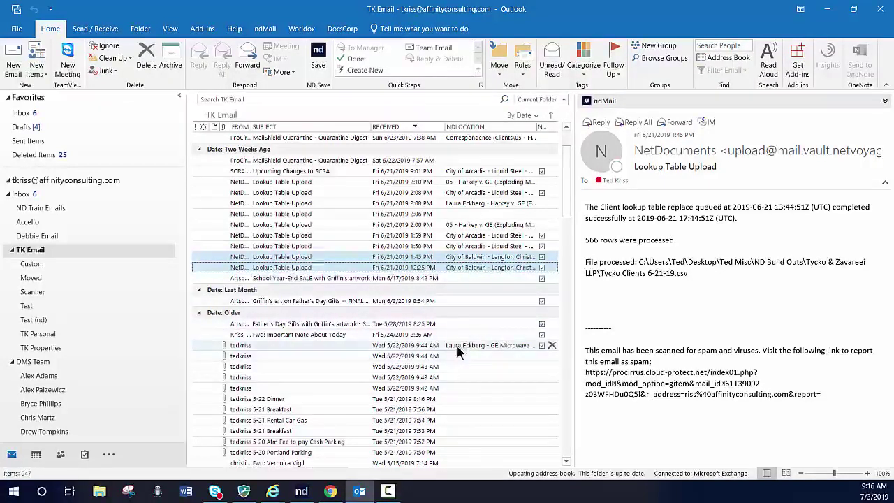
# - Start saving the 20190521_143951.jpg attachment of the first 5/22/2019 9:43 AM email to NetDocuments, choosing the City of Baldwin workspace
pyautogui.click(286, 365)
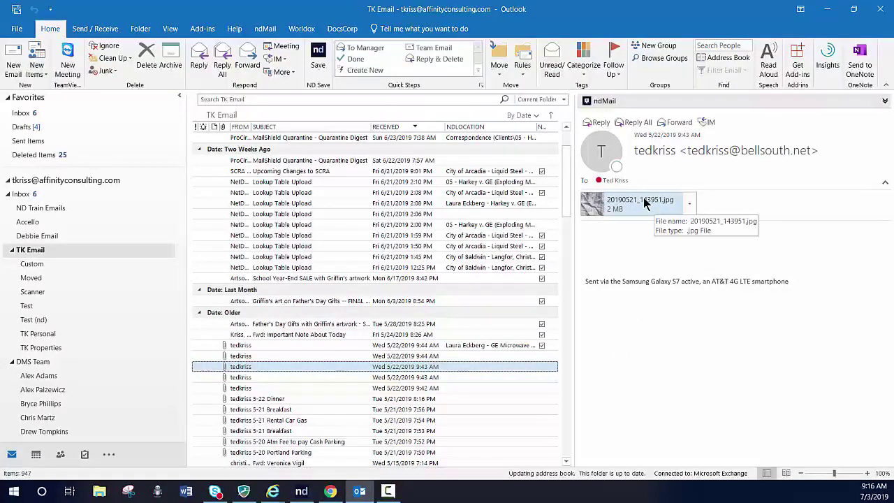
pyautogui.click(690, 202)
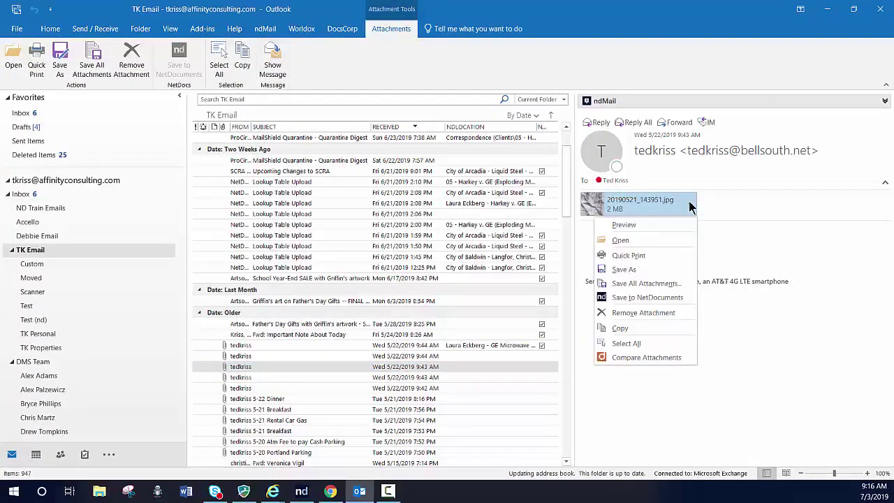
pyautogui.click(642, 299)
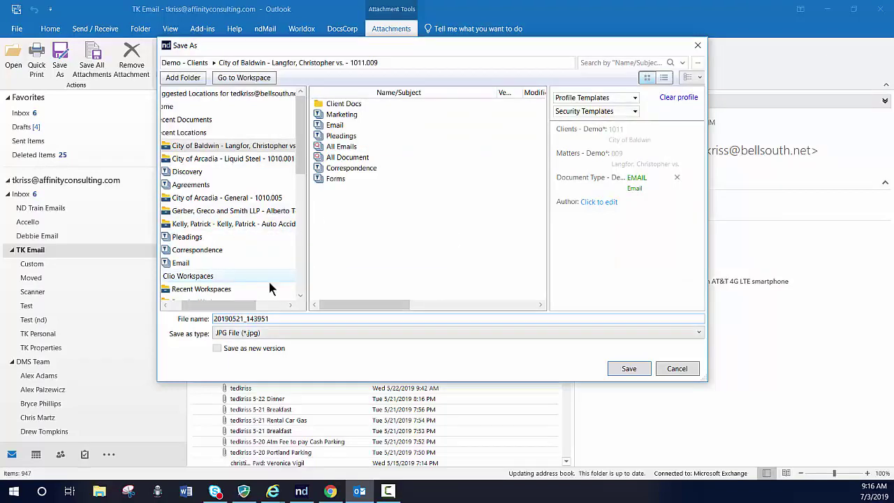
pyautogui.moveTo(217, 306); pyautogui.dragTo(198, 308)
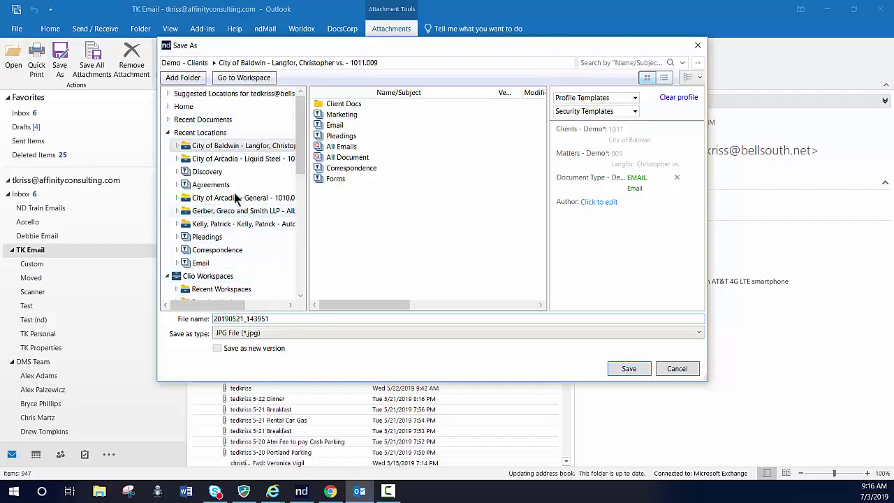
pyautogui.click(211, 149)
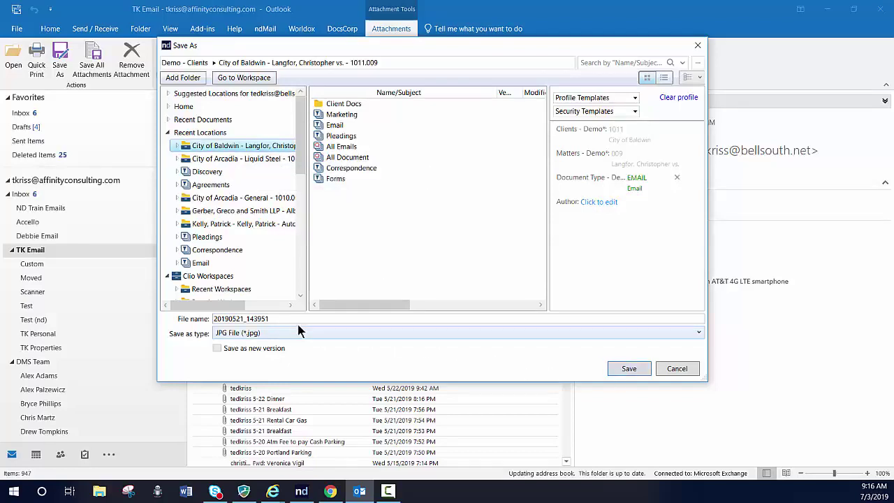
# - Name the attachment file "Change doc name" and save it
pyautogui.click(273, 318)
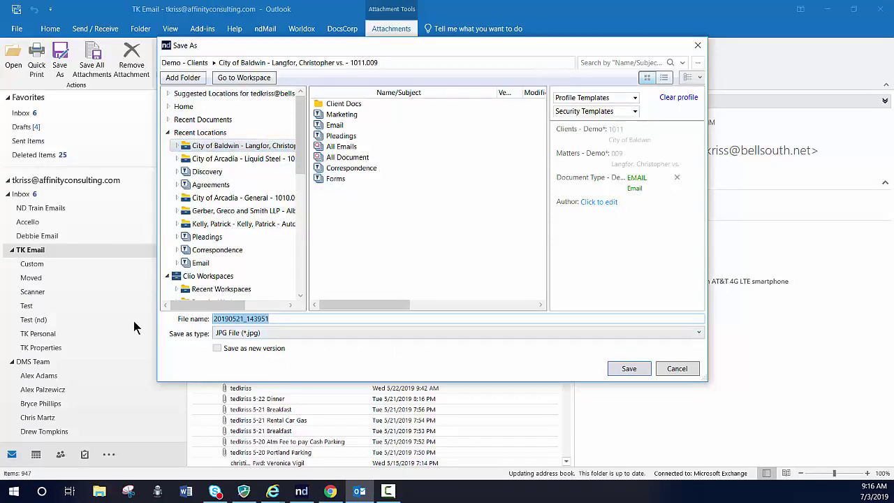
pyautogui.write('Ch')
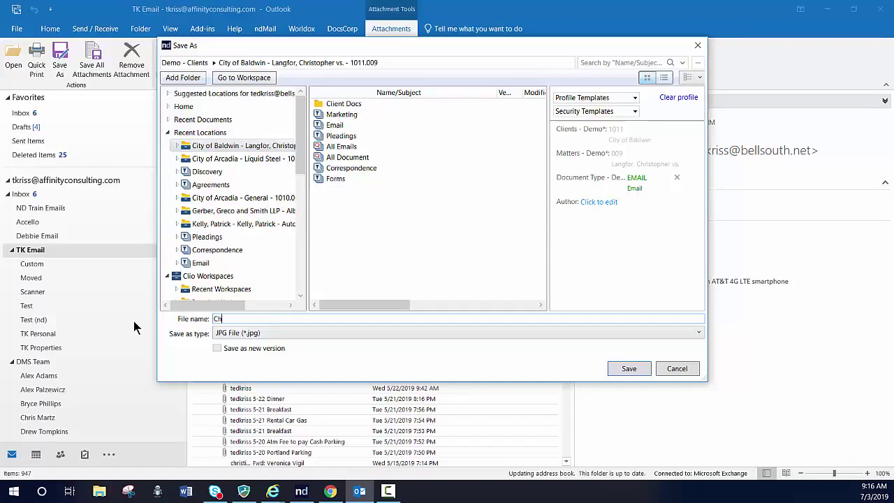
pyautogui.write('naange do name')
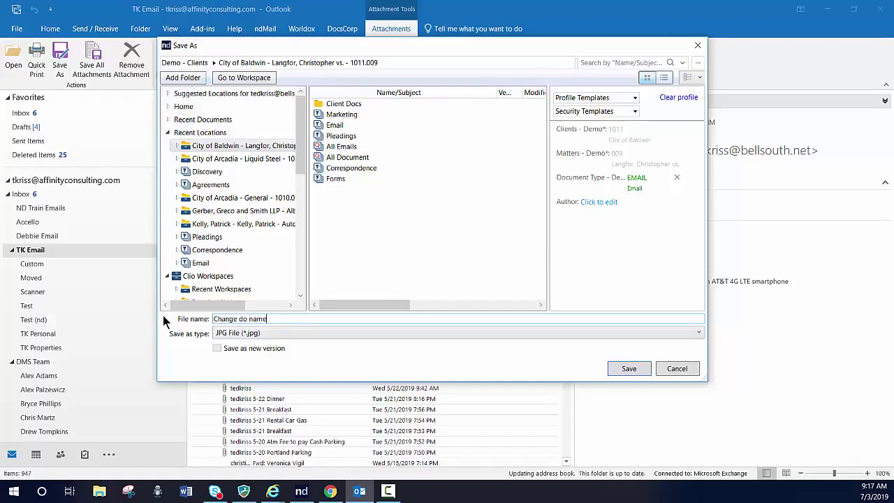
pyautogui.write('c')
pyautogui.click(628, 369)
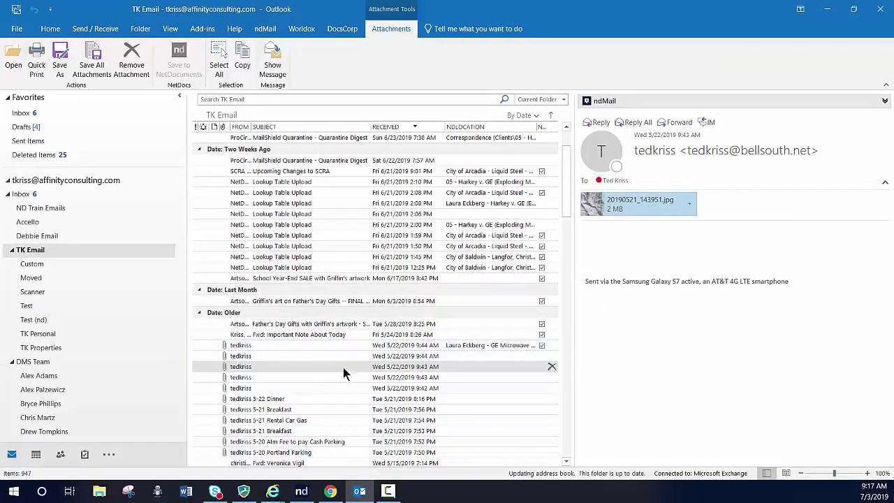
# - Start saving the second 5/22/2019 9:43 AM email to NetDocuments, renaming the message "Email from Client"
pyautogui.click(308, 383)
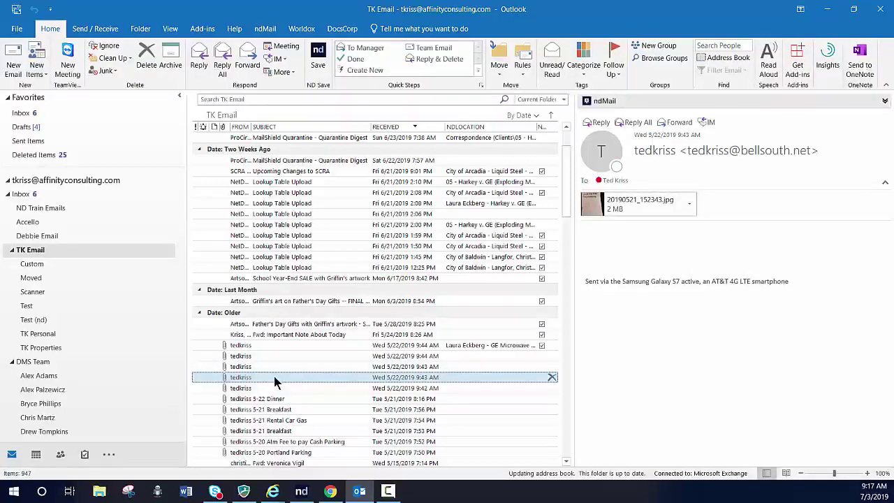
pyautogui.click(317, 63)
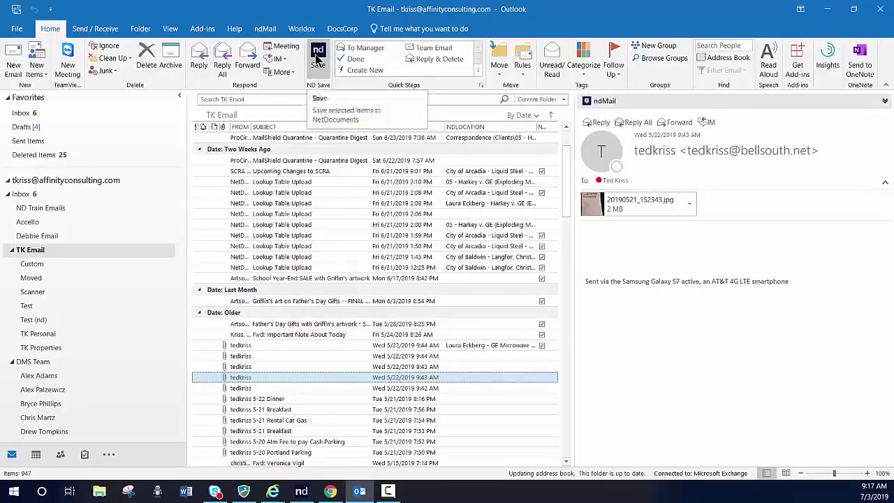
pyautogui.click(347, 98)
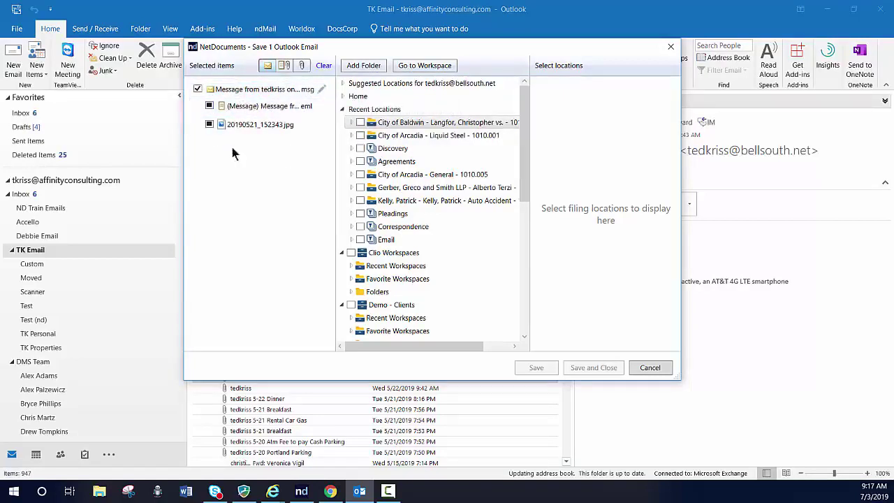
pyautogui.click(322, 90)
pyautogui.write('Email from Clien')
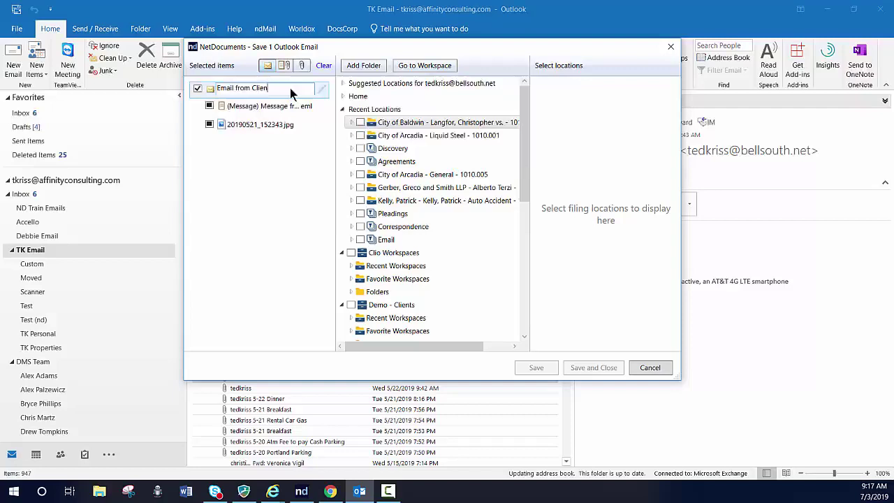
pyautogui.write('t')
pyautogui.press('Return')
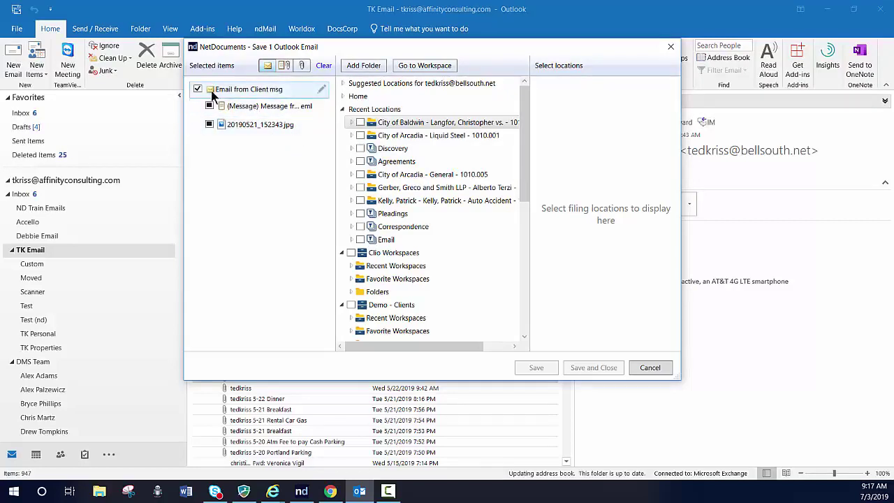
# - Save the complete email with its attachment in the City of Baldwin workspace, keeping the save dialog open
pyautogui.click(285, 67)
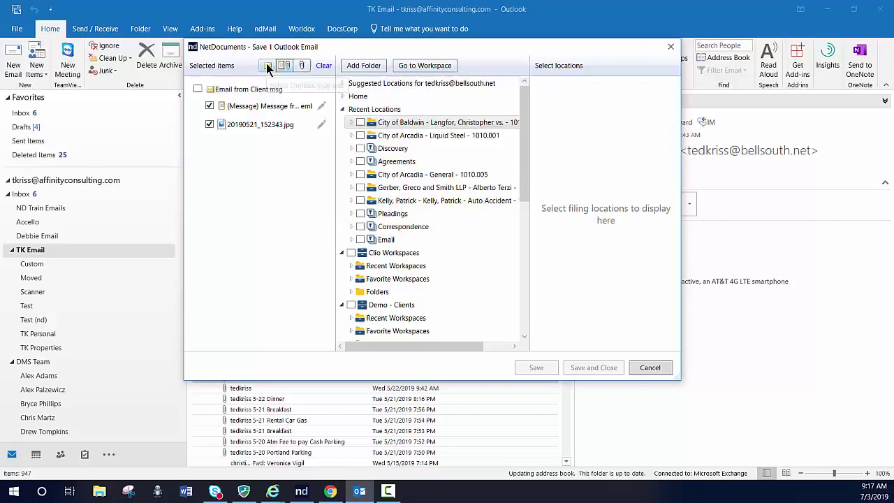
pyautogui.click(268, 65)
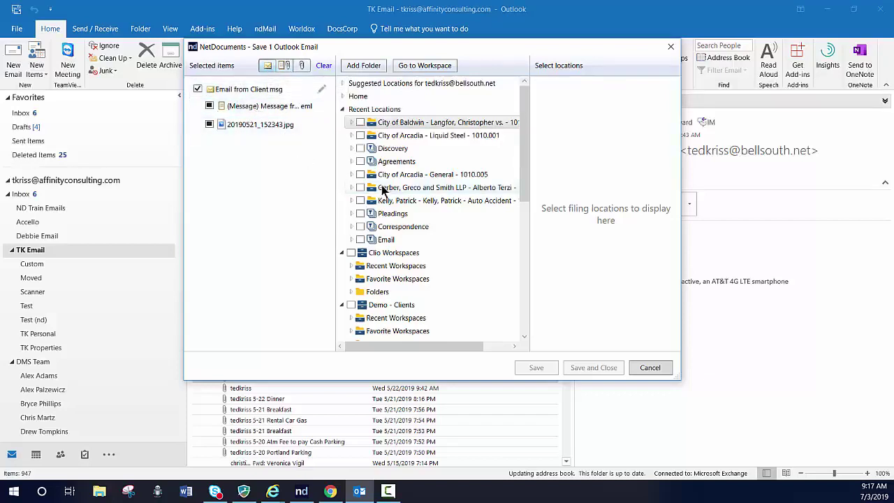
pyautogui.click(359, 123)
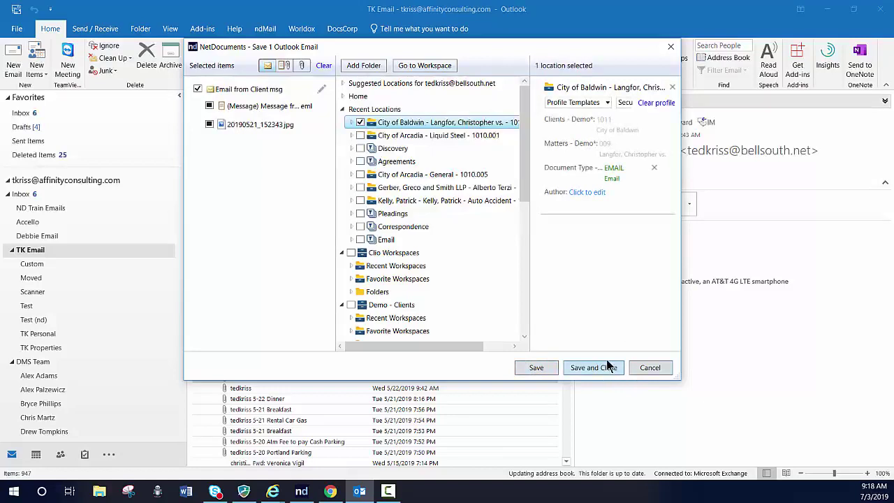
pyautogui.click(536, 369)
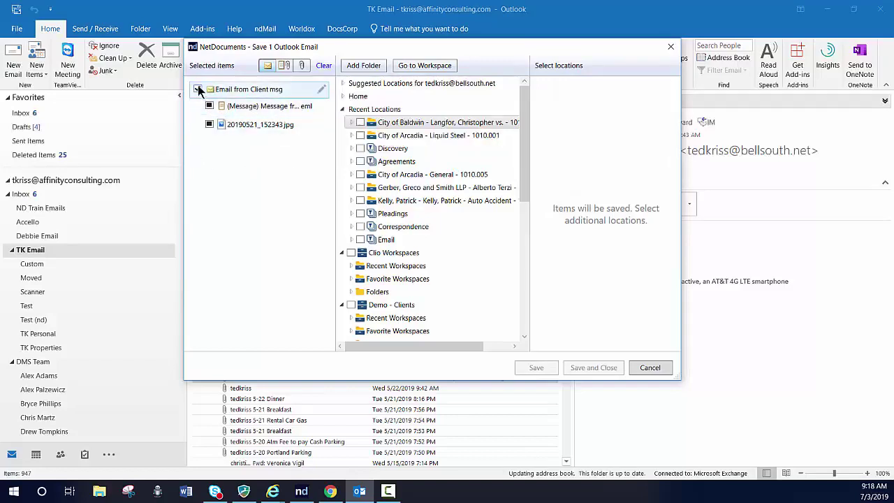
# - Try selecting the message together with its attachment and the attachment alone, and clear the item selection
pyautogui.click(198, 89)
pyautogui.click(283, 65)
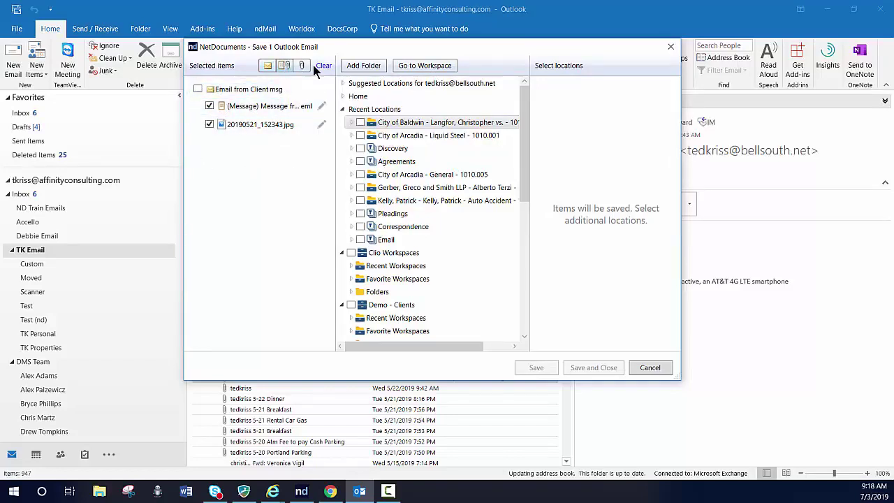
pyautogui.click(302, 65)
pyautogui.click(284, 65)
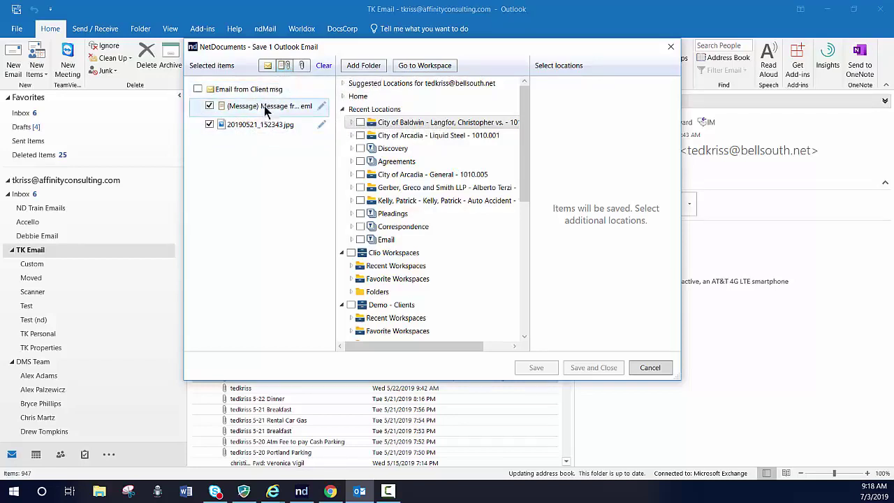
pyautogui.click(303, 67)
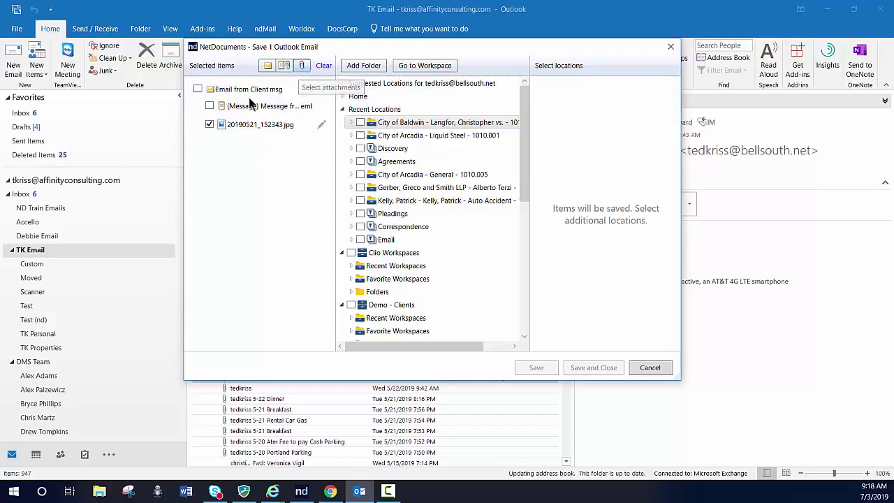
pyautogui.click(325, 67)
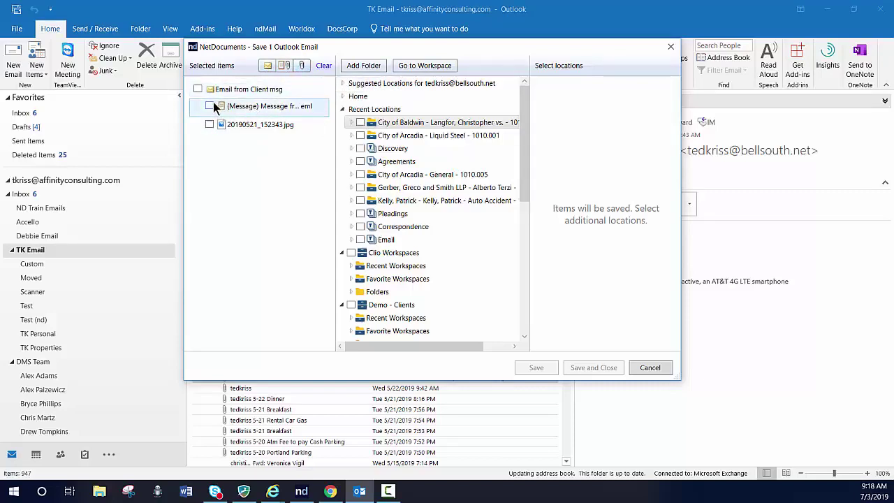
# - Rename the 20190521_152343.jpg attachment Image1 and save only it in the City of Baldwin workspace's Marketing location, keeping the dialog open
pyautogui.click(210, 124)
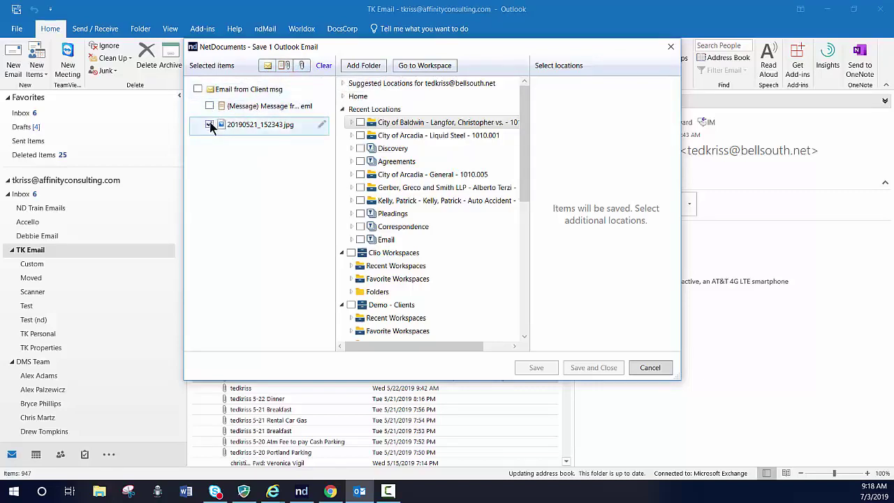
pyautogui.click(321, 124)
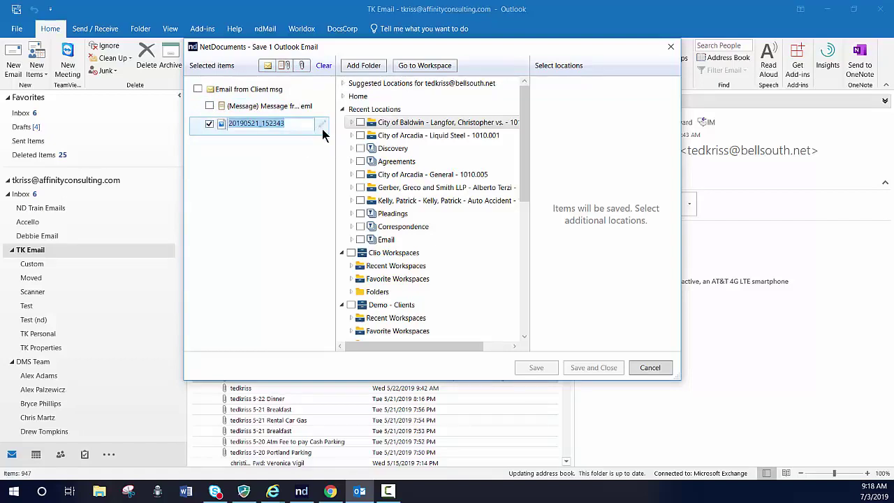
pyautogui.write('Image1')
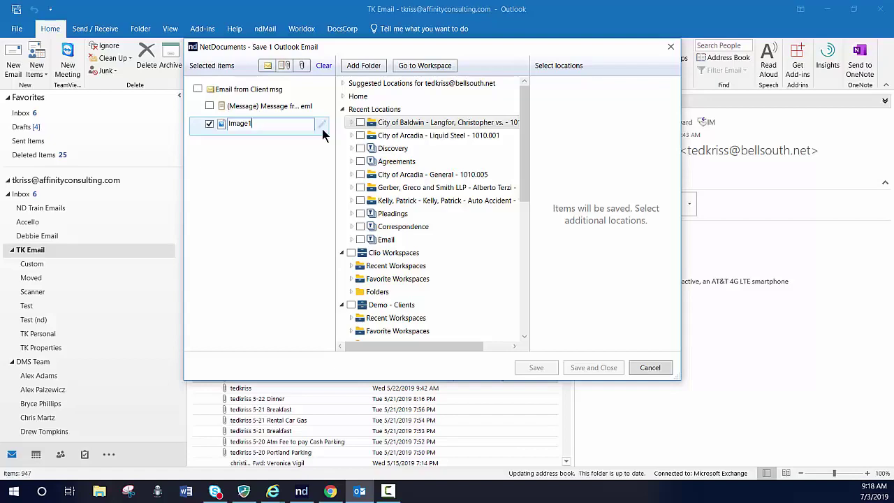
pyautogui.press('Return')
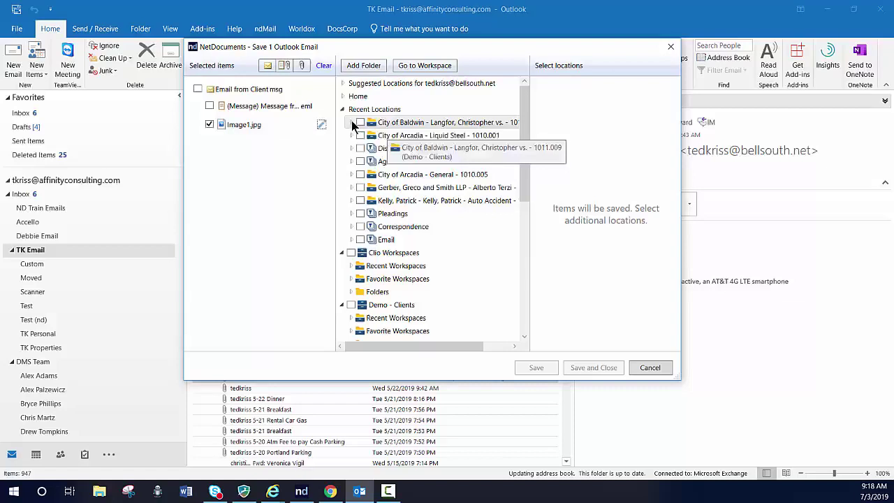
pyautogui.click(352, 122)
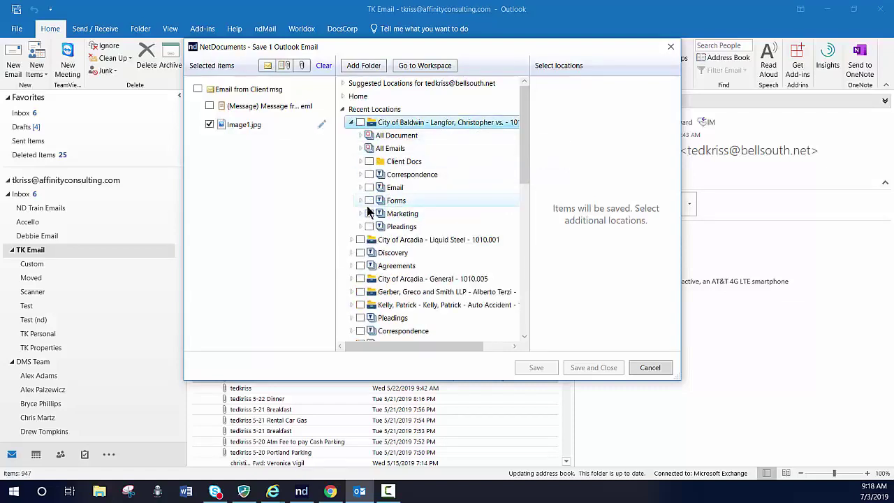
pyautogui.click(369, 213)
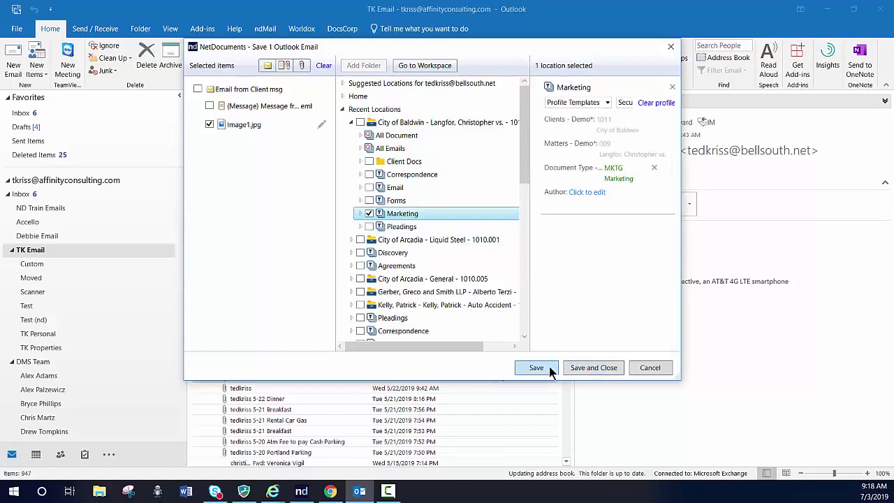
pyautogui.click(549, 371)
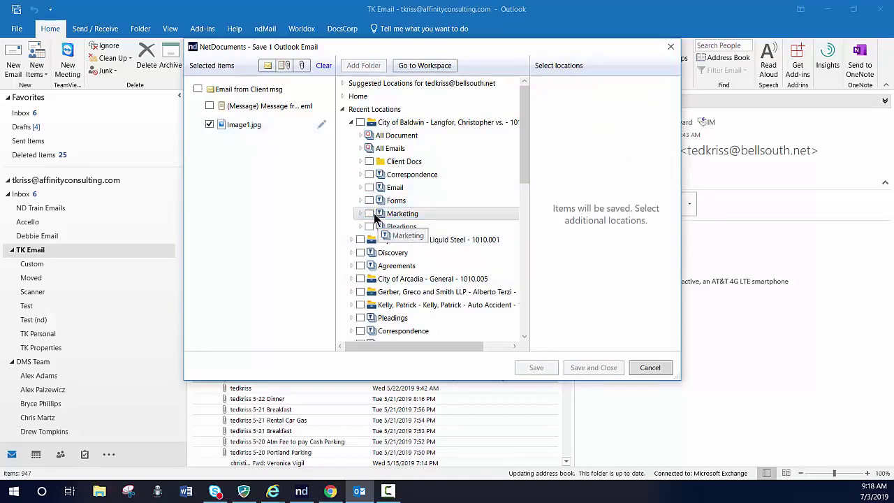
# - Save only the message without its attachment in the City of Baldwin workspace's Email location and close the save dialog
pyautogui.click(209, 105)
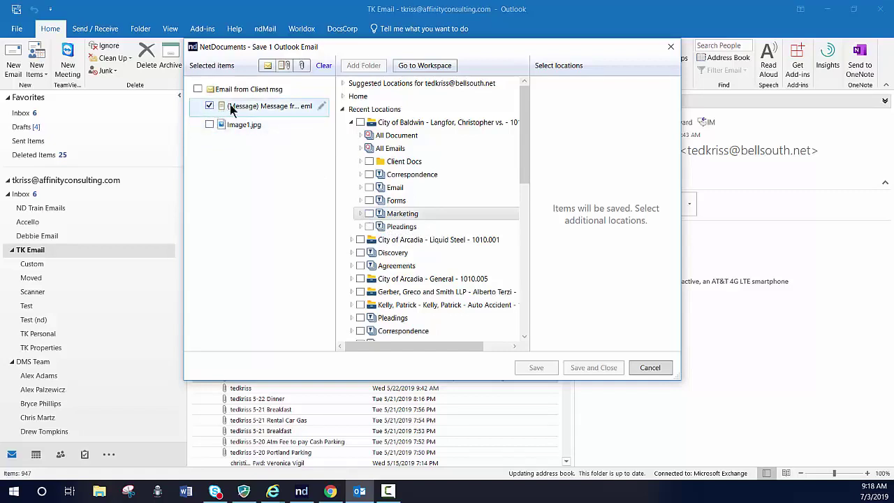
pyautogui.click(368, 187)
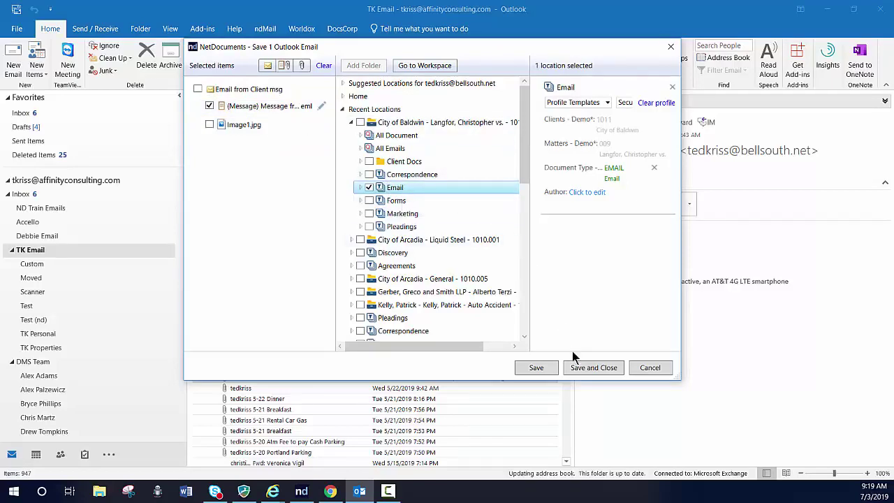
pyautogui.click(591, 366)
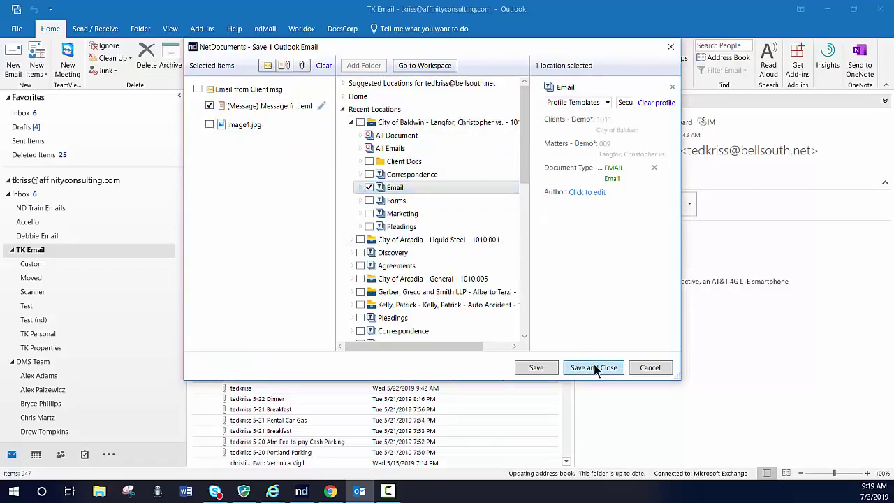